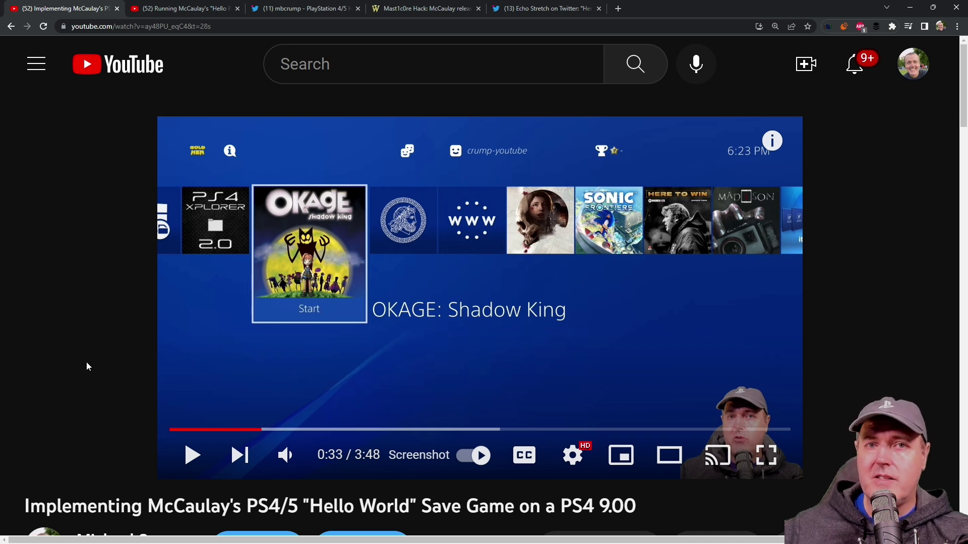
# Step: Switch to the "Running McCaulay's Hello PS4 on a 10.01 PS4" YouTube video
pyautogui.click(172, 6)
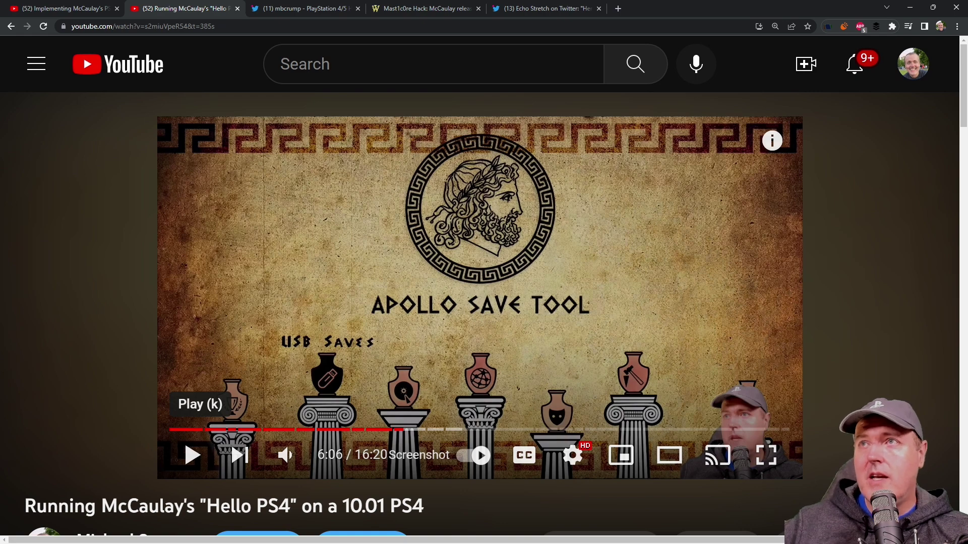
# Step: Show the tweet about resigning PS4 saves instead of paying $50 for Save Wizard
pyautogui.click(290, 8)
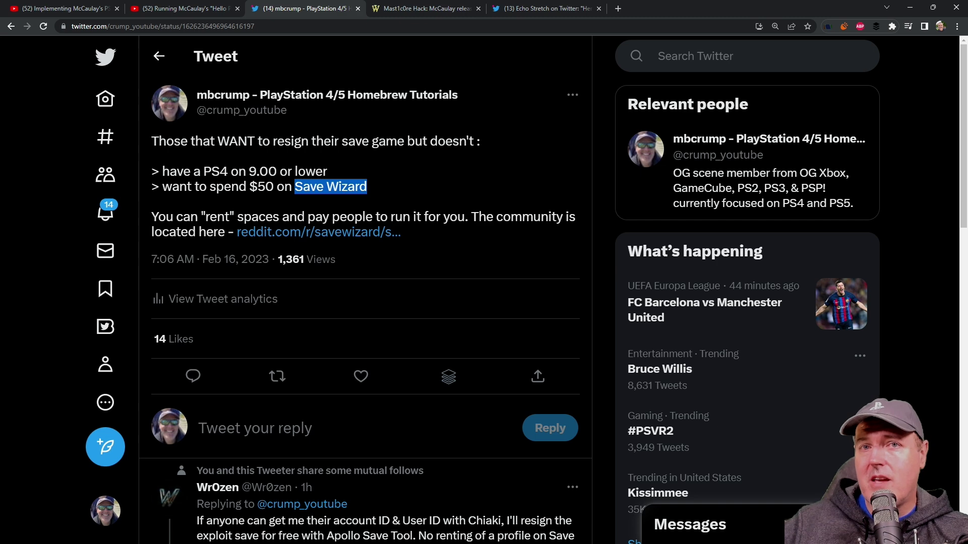
# Step: Open the Wololo.net Mast1c0re Okrager article and scroll through its requirements and steps
pyautogui.click(409, 9)
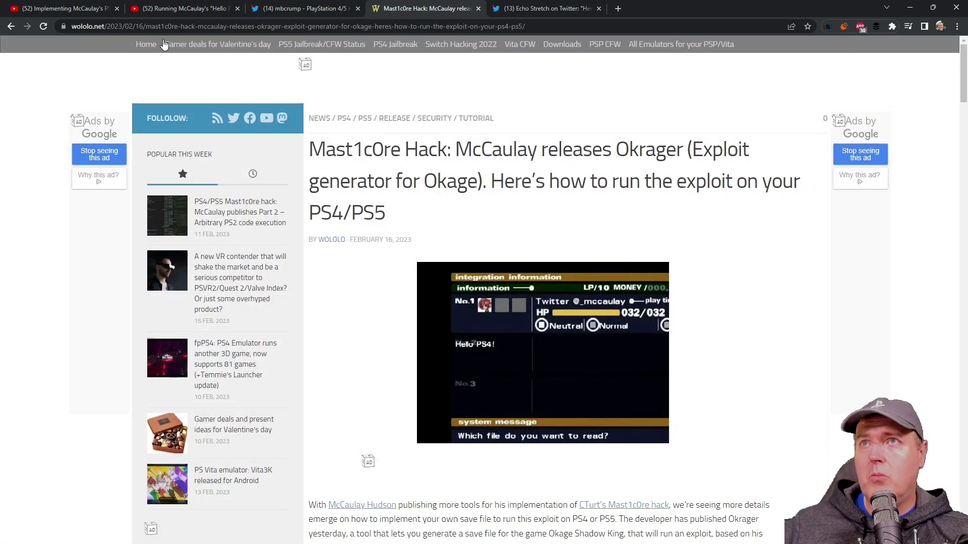
pyautogui.click(185, 7)
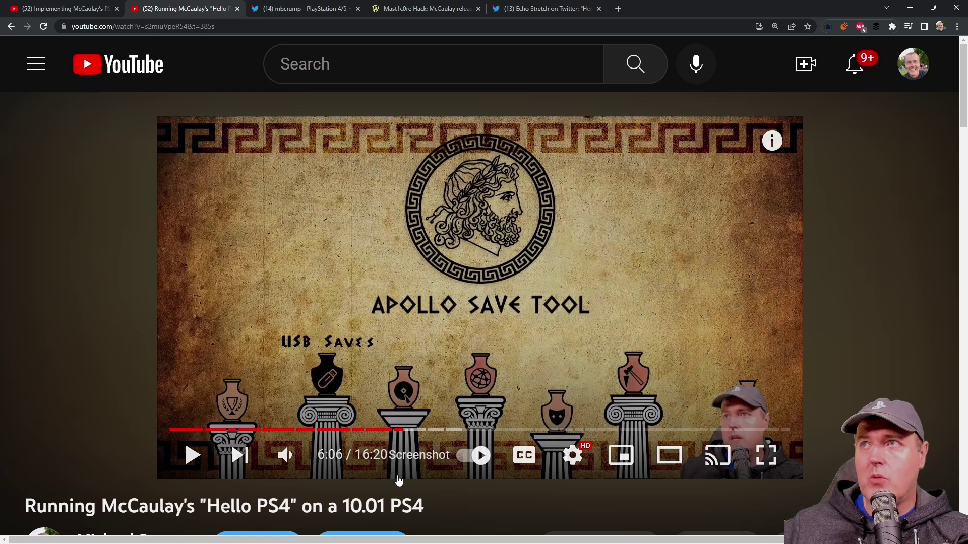
pyautogui.click(417, 9)
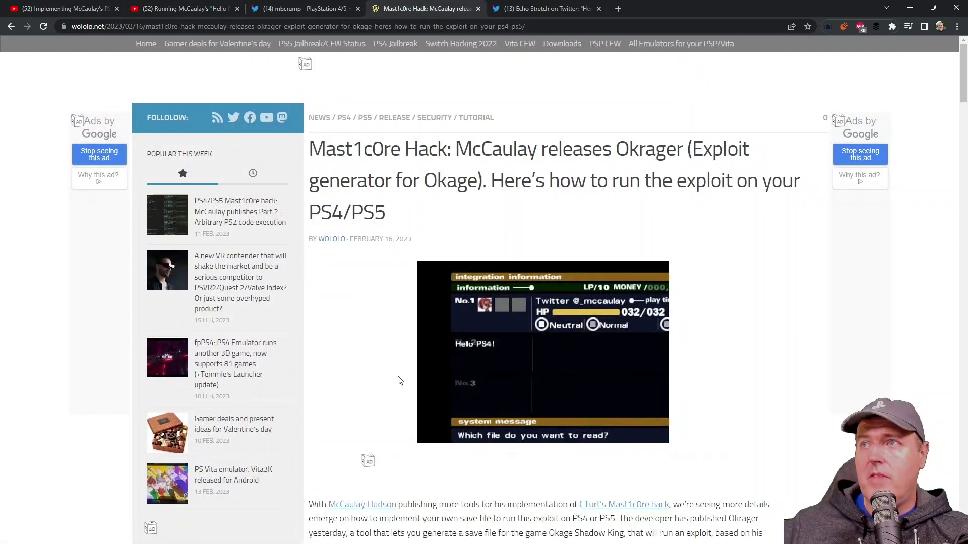
pyautogui.scroll(-15, 395, 381)
pyautogui.scroll(-8, 394, 383)
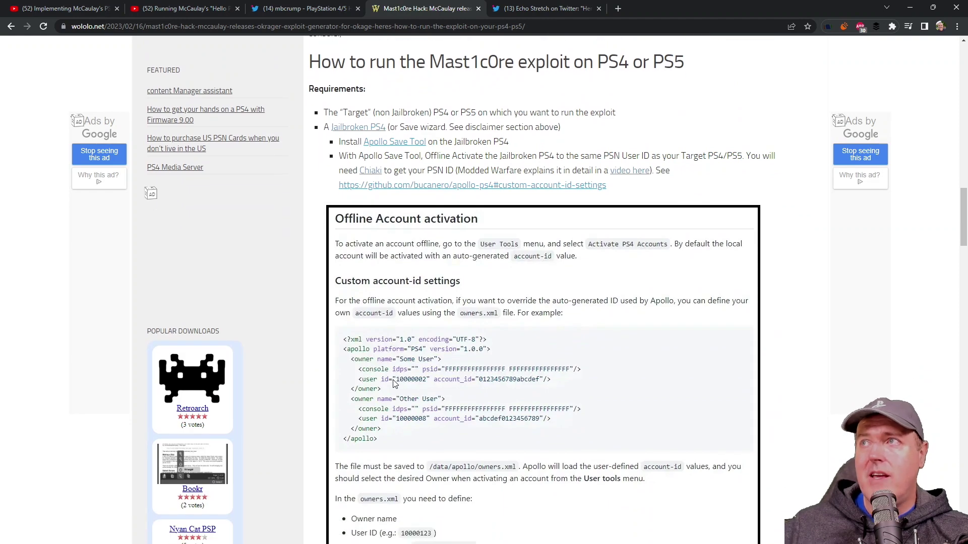
pyautogui.scroll(-5, 409, 376)
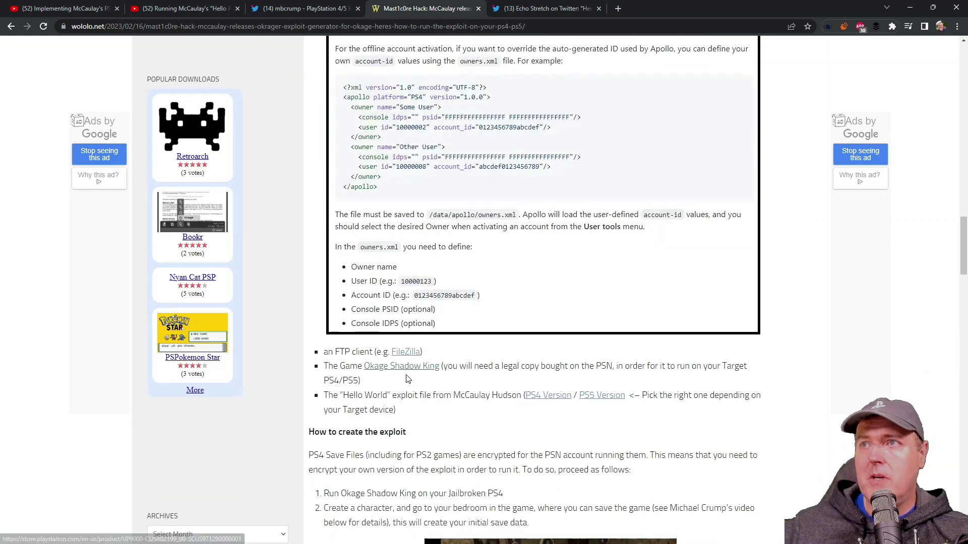
pyautogui.scroll(-20, 408, 379)
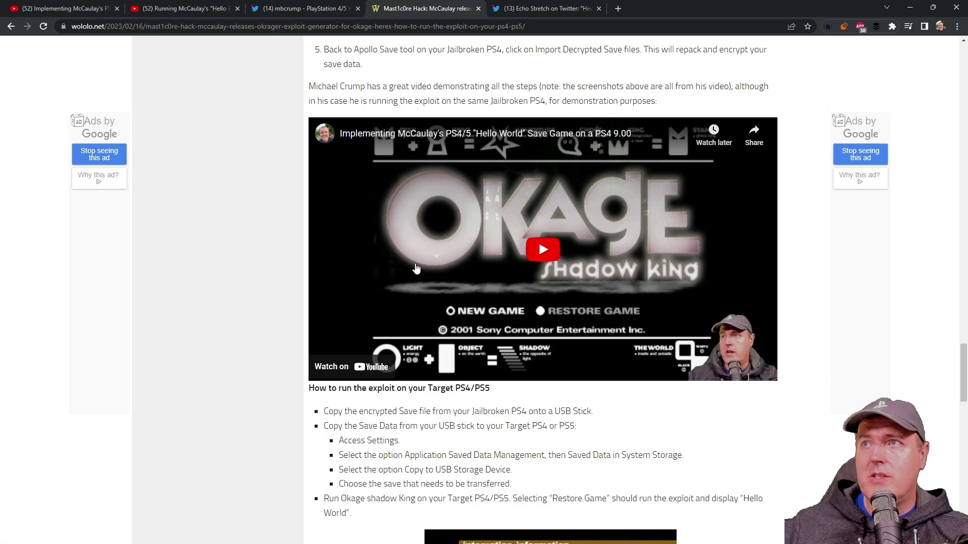
pyautogui.scroll(14, 416, 269)
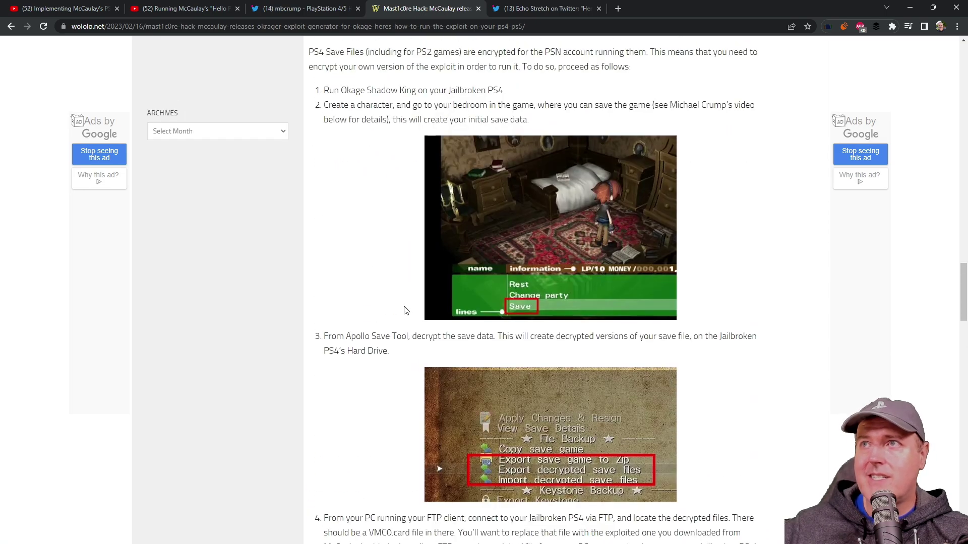
pyautogui.scroll(20, 406, 309)
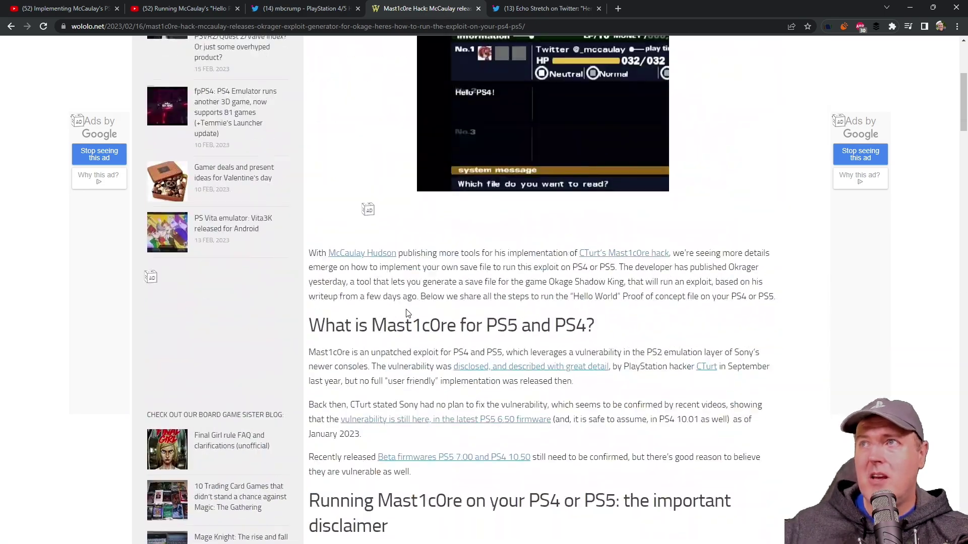
pyautogui.scroll(5, 408, 312)
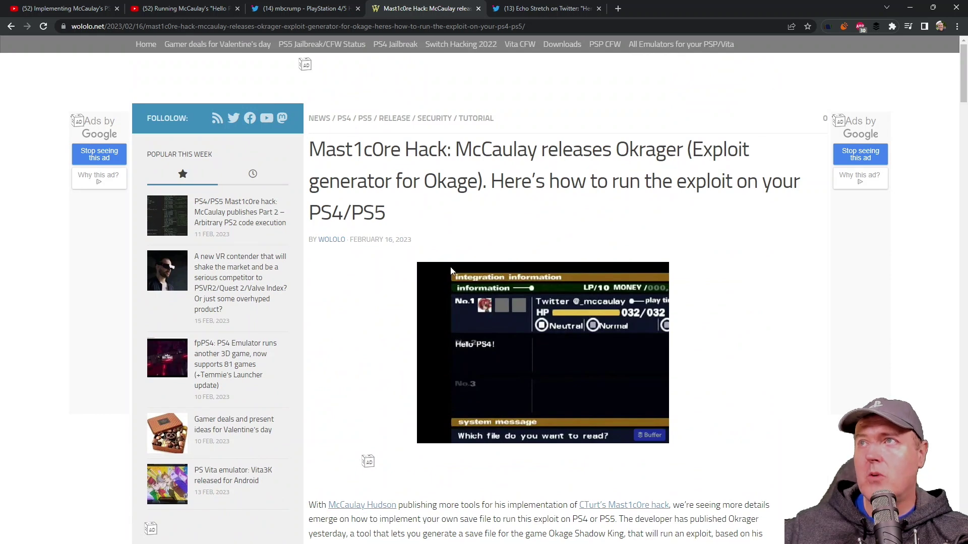
# Step: Open the thread's PS4 Okage save MediaFire link in a new tab and view its download page
pyautogui.click(535, 8)
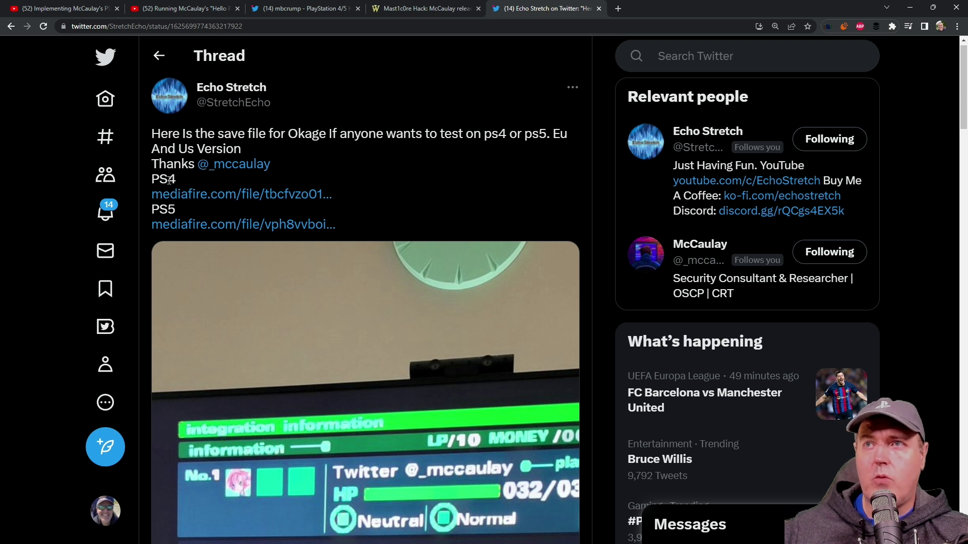
pyautogui.rightClick(217, 195)
pyautogui.click(240, 200)
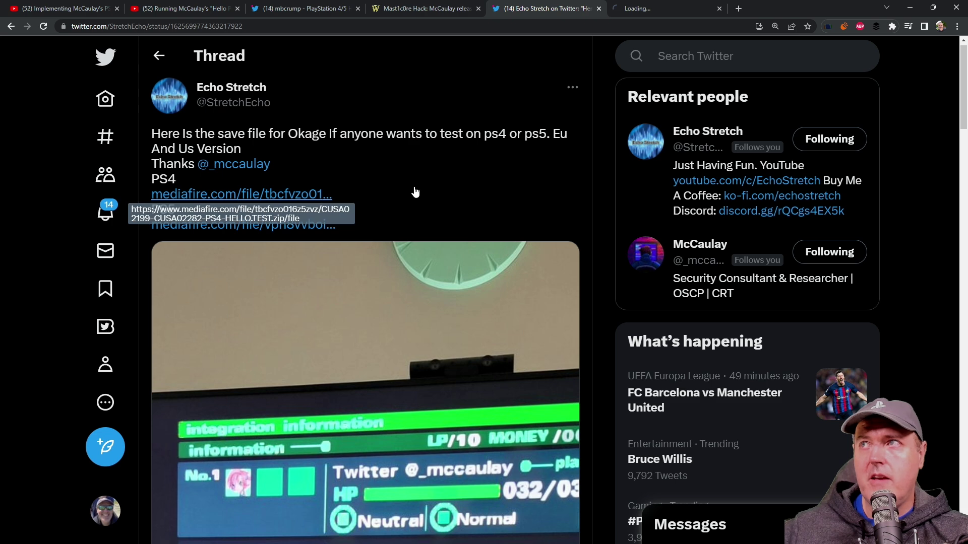
pyautogui.click(643, 8)
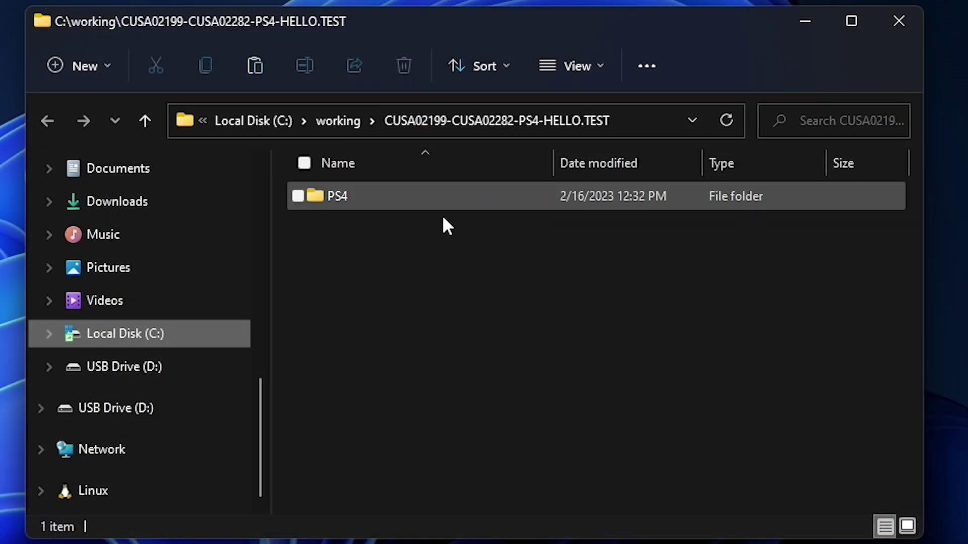
# Step: Navigate into the PS4\SAVEDATA\EchoStretch folder in File Explorer
pyautogui.moveTo(340, 196)
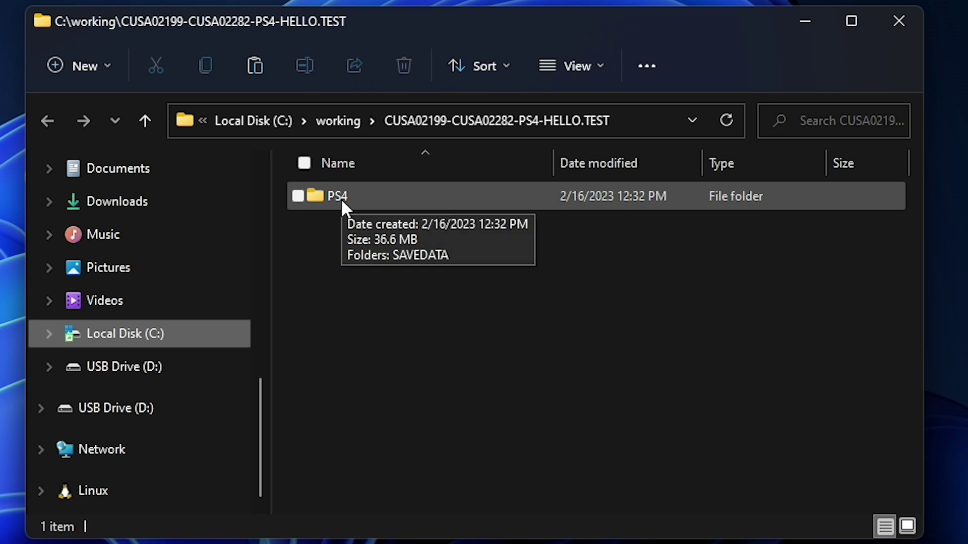
pyautogui.doubleClick(367, 197)
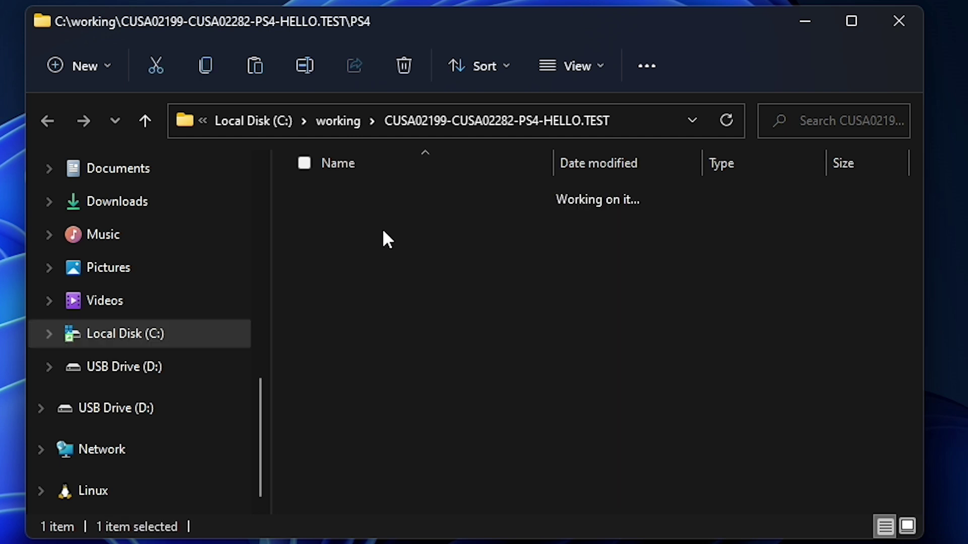
pyautogui.doubleClick(402, 204)
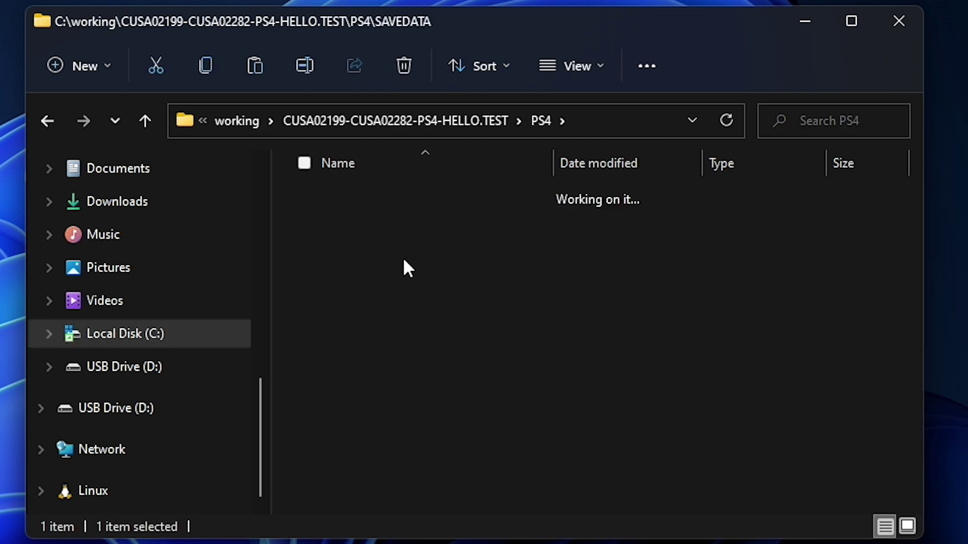
pyautogui.moveTo(397, 197)
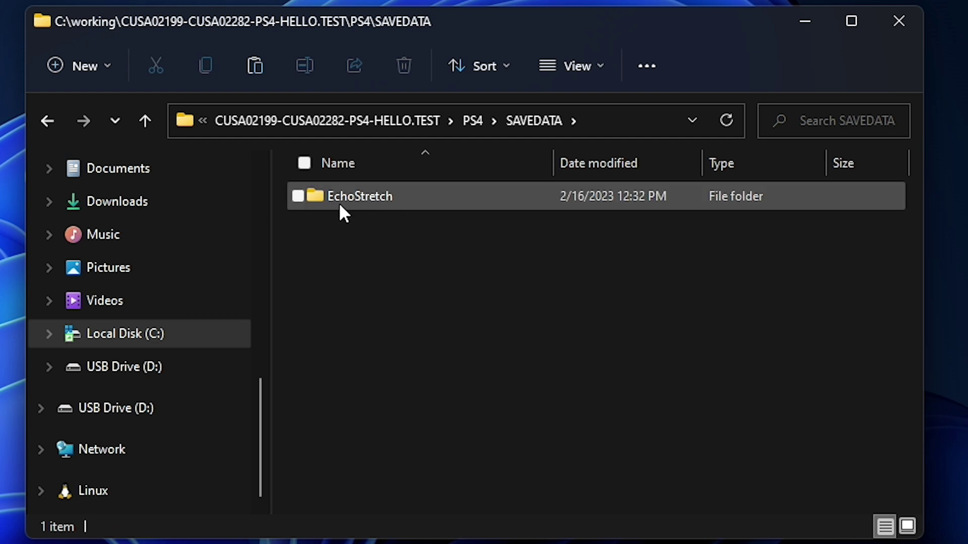
pyautogui.moveTo(333, 206)
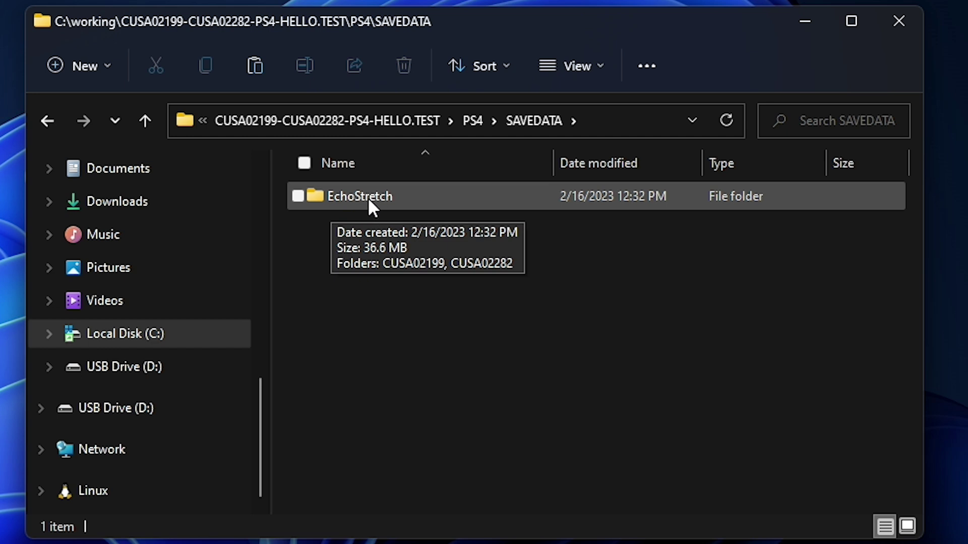
pyautogui.doubleClick(407, 193)
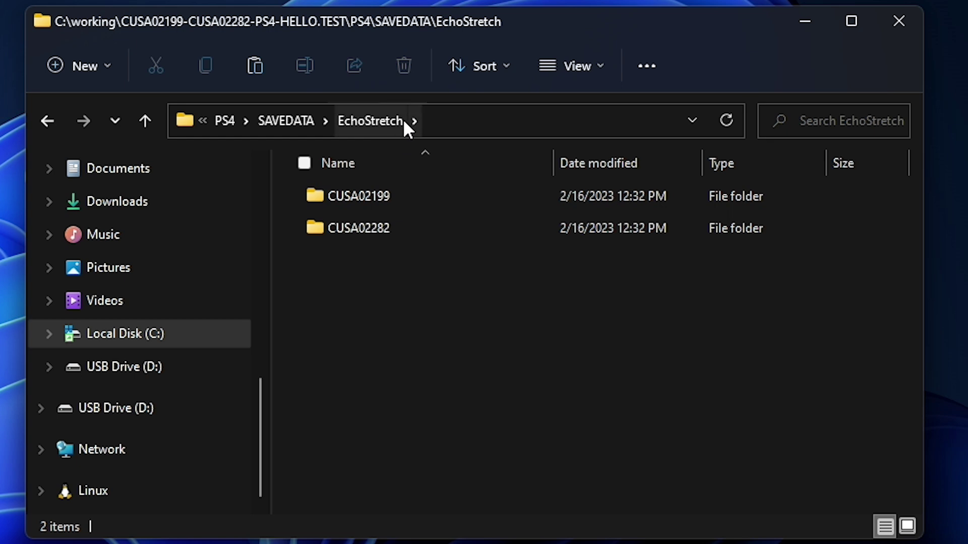
# Step: Delete the CUSA02282 folder, leaving only CUSA02199
pyautogui.click(393, 197)
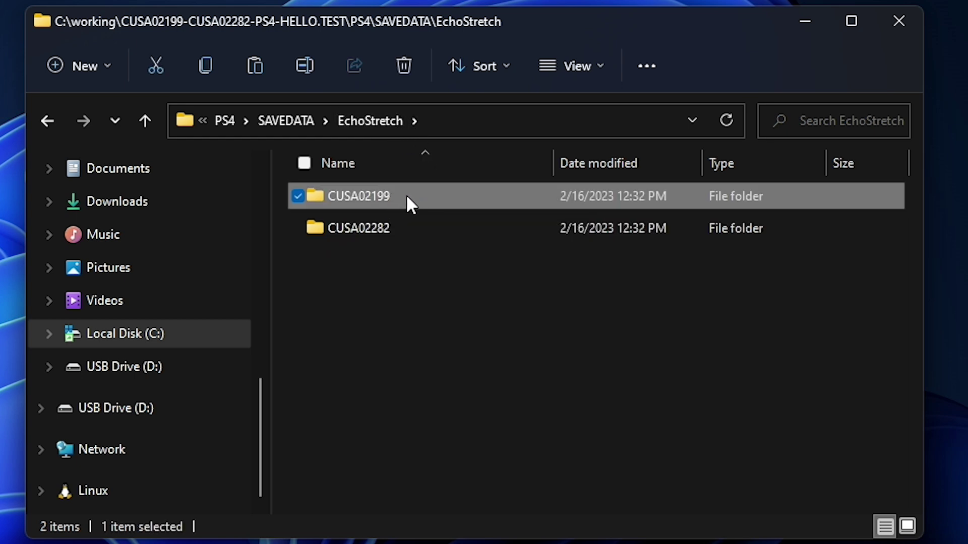
pyautogui.moveTo(402, 198)
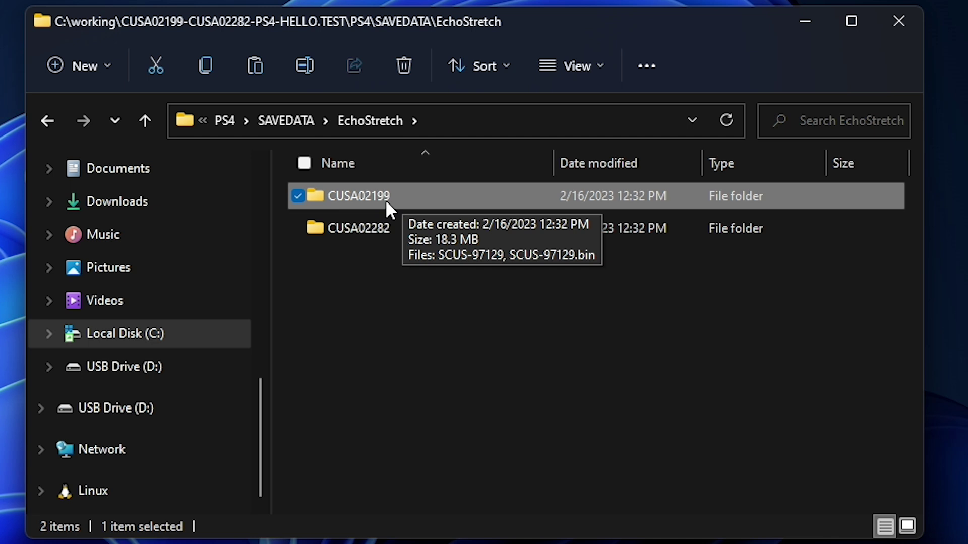
pyautogui.click(382, 267)
pyautogui.click(344, 232)
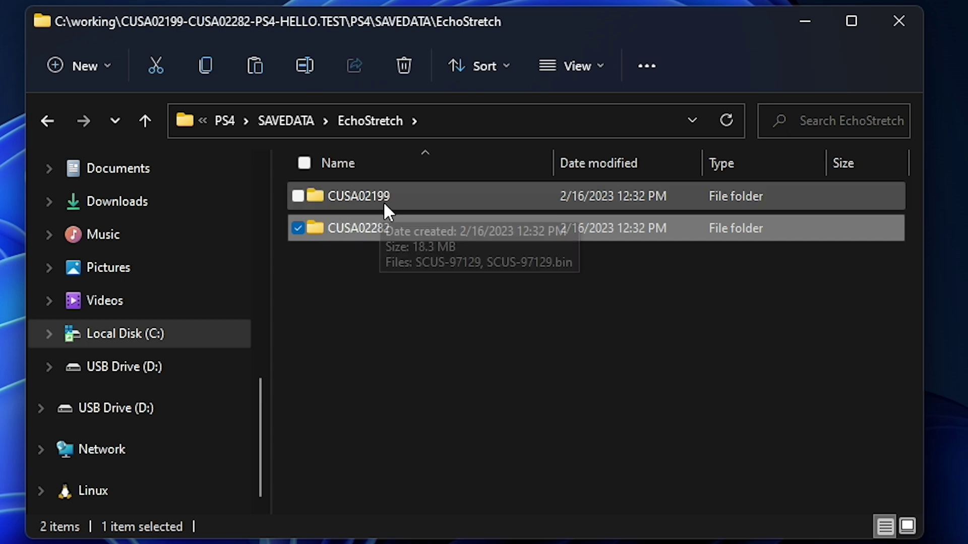
pyautogui.click(405, 65)
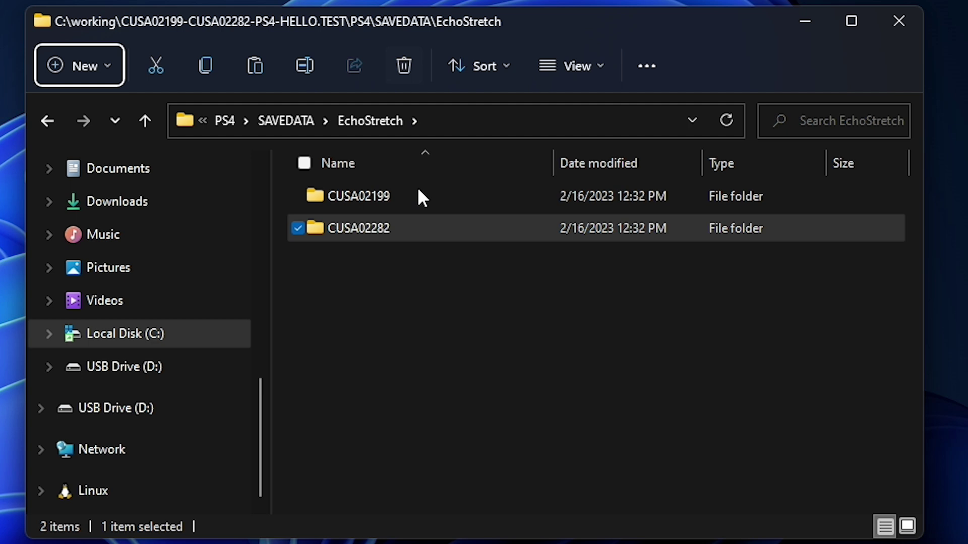
# Step: Compress the CUSA02199 folder to a ZIP and rename it CUSA02199-es.zip
pyautogui.click(352, 196)
pyautogui.moveTo(354, 197)
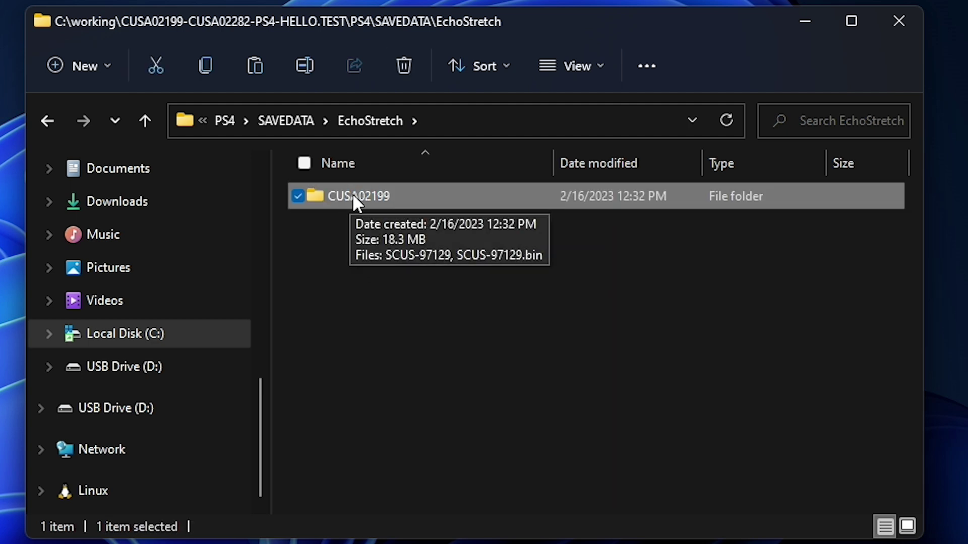
pyautogui.rightClick(407, 195)
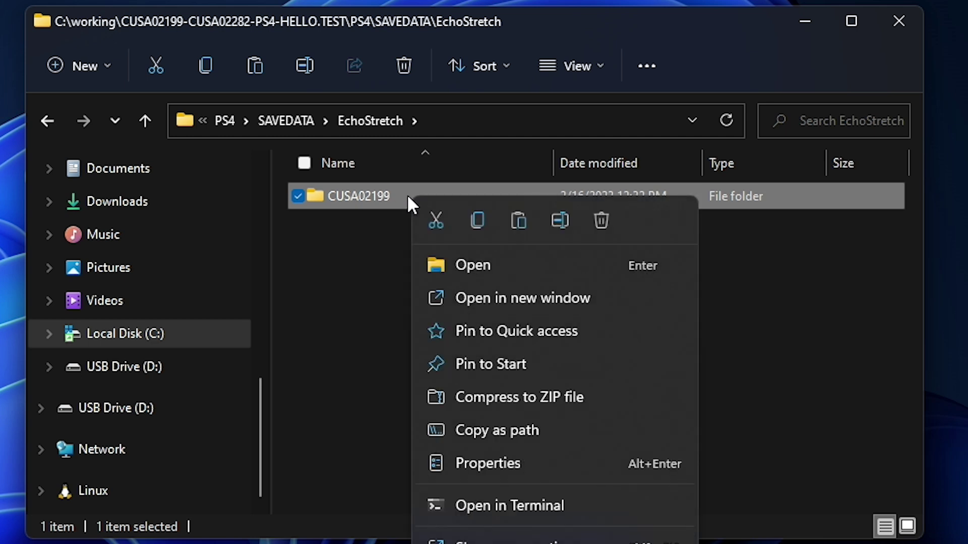
pyautogui.click(513, 397)
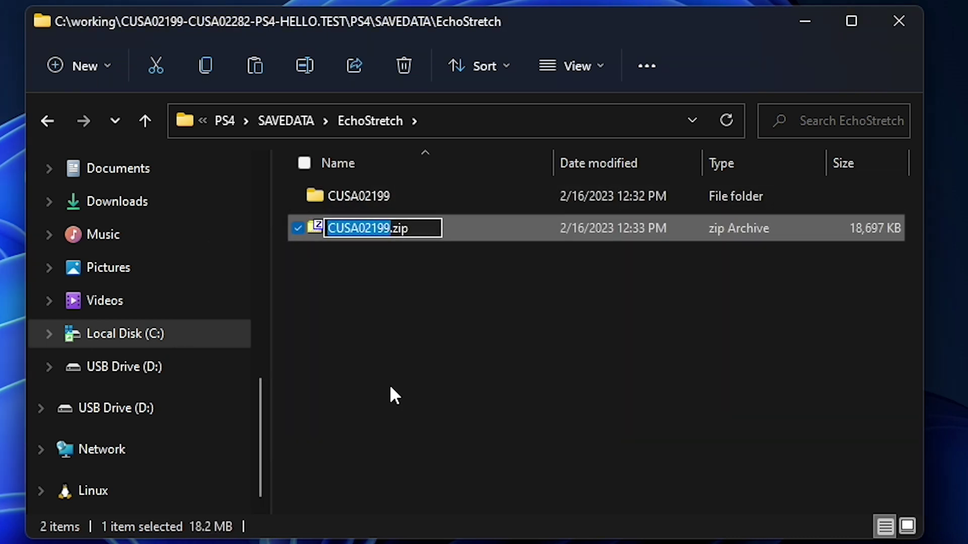
pyautogui.press('Right')
pyautogui.press('Right')
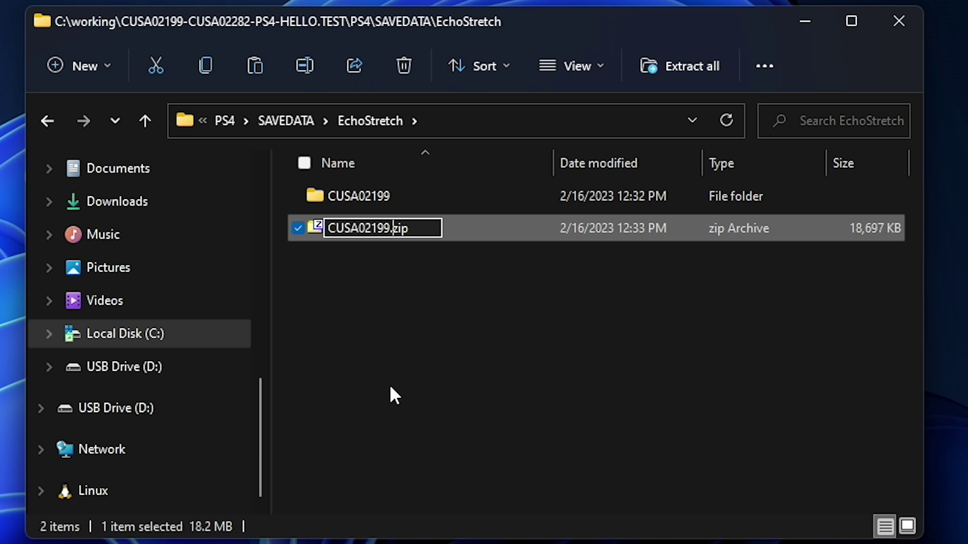
pyautogui.press('BackSpace')
pyautogui.write('-e')
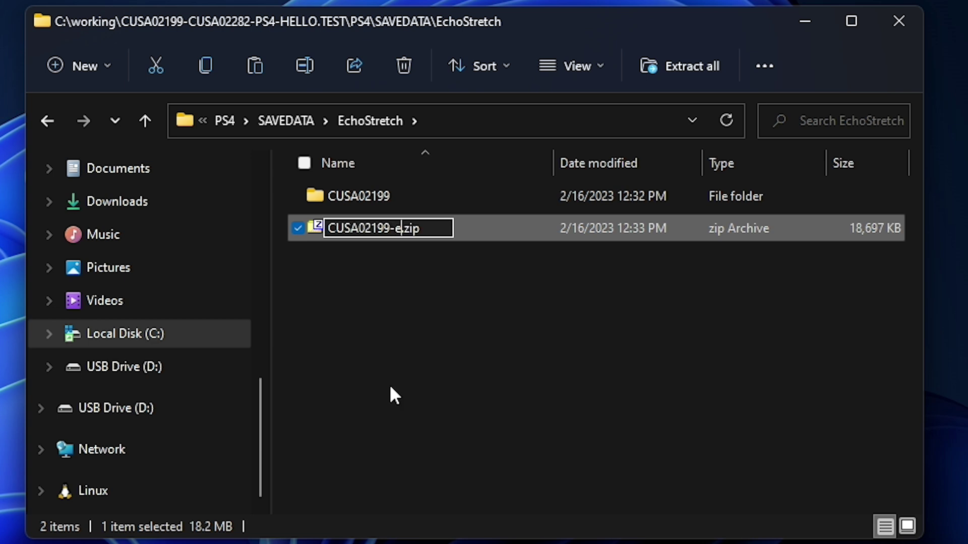
pyautogui.write('s.')
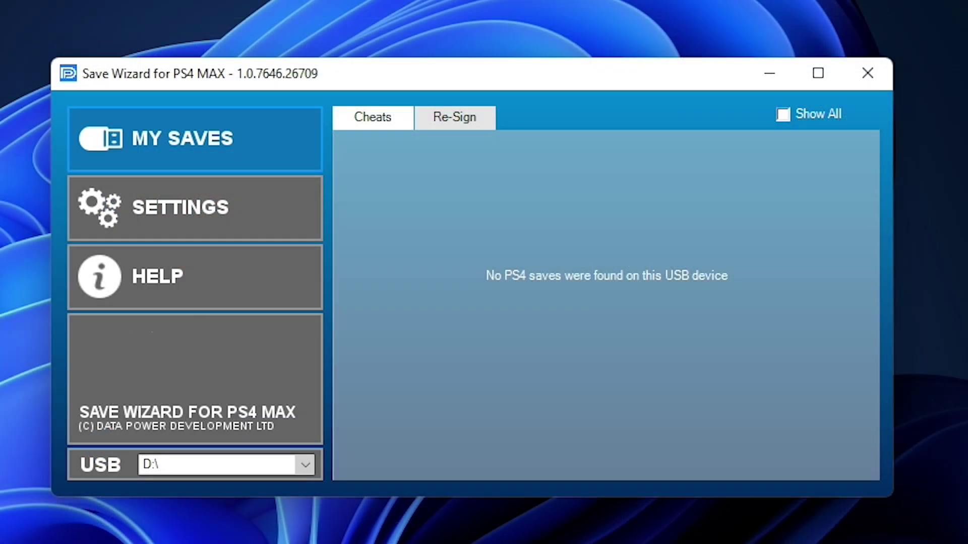
# Step: On the Re-Sign tab, import CUSA02199-es.zip and select its SCUS-97129 save
pyautogui.click(448, 117)
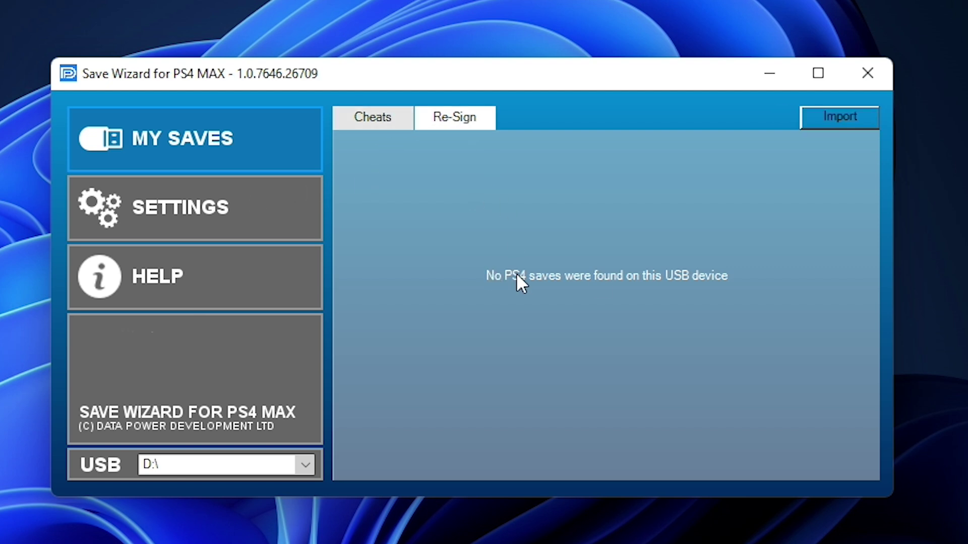
pyautogui.click(842, 115)
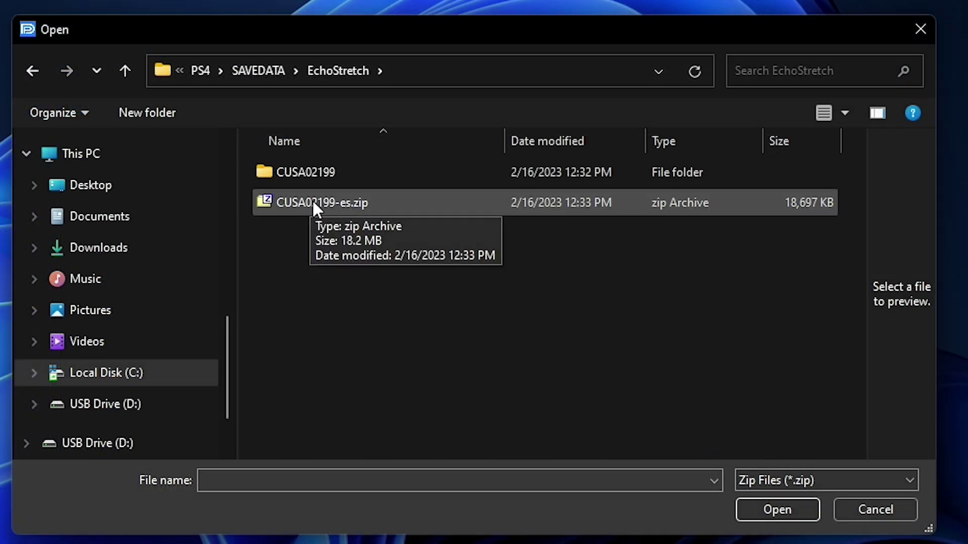
pyautogui.click(313, 199)
pyautogui.doubleClick(312, 198)
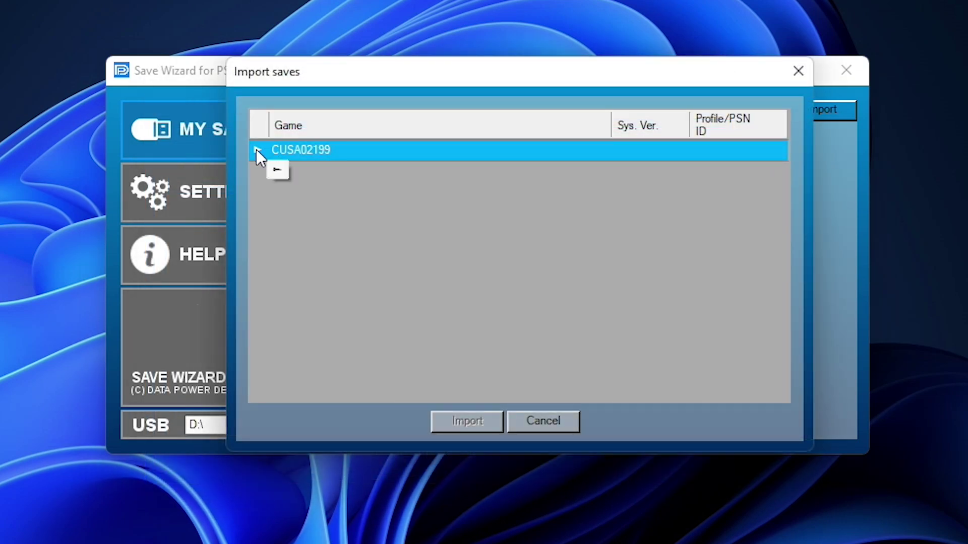
pyautogui.click(260, 149)
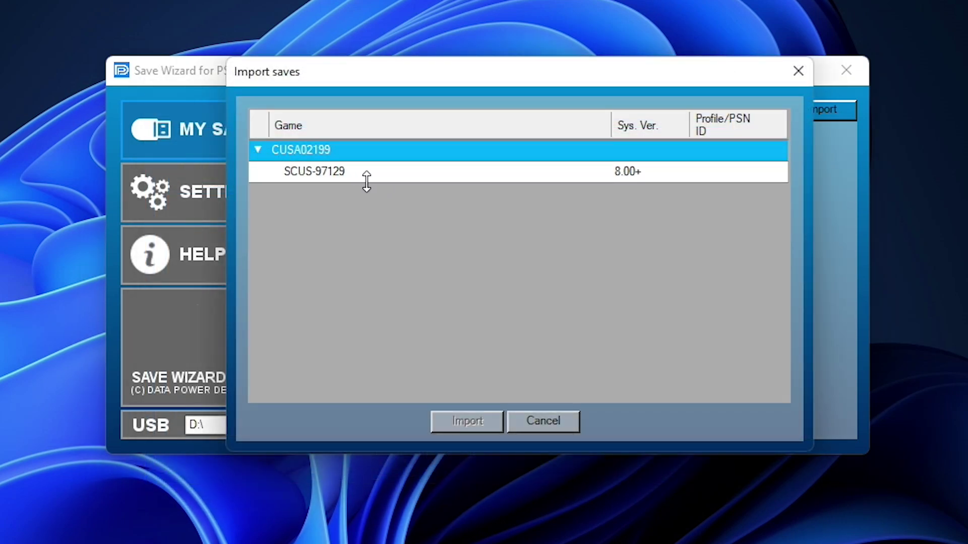
pyautogui.click(431, 174)
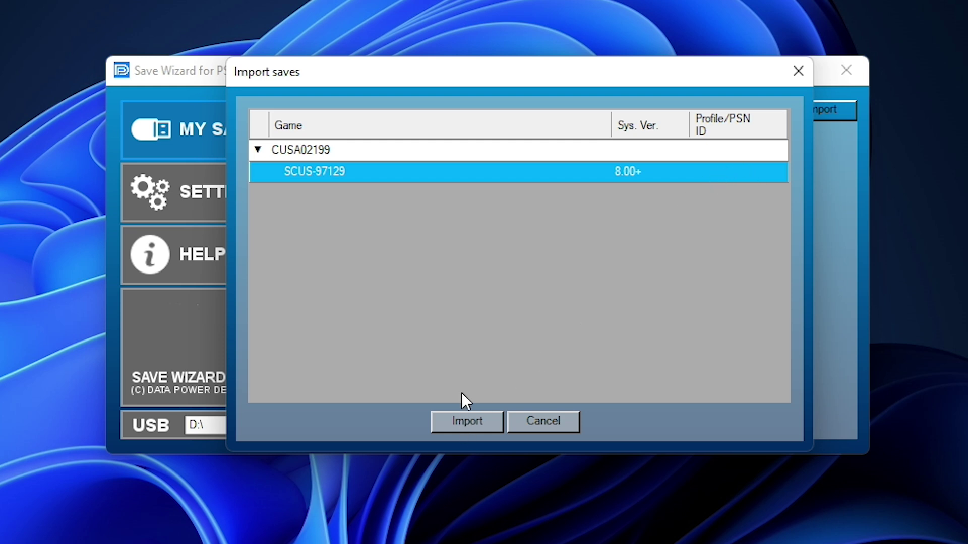
# Step: Import SCUS-97129, re-sign it to your own profile, and expand CUSA02199 to see it
pyautogui.click(459, 419)
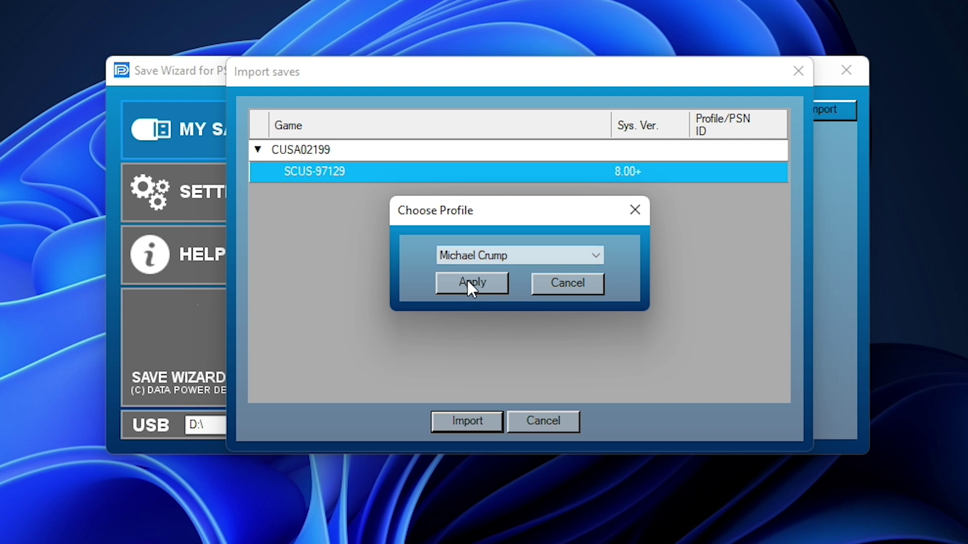
pyautogui.click(467, 280)
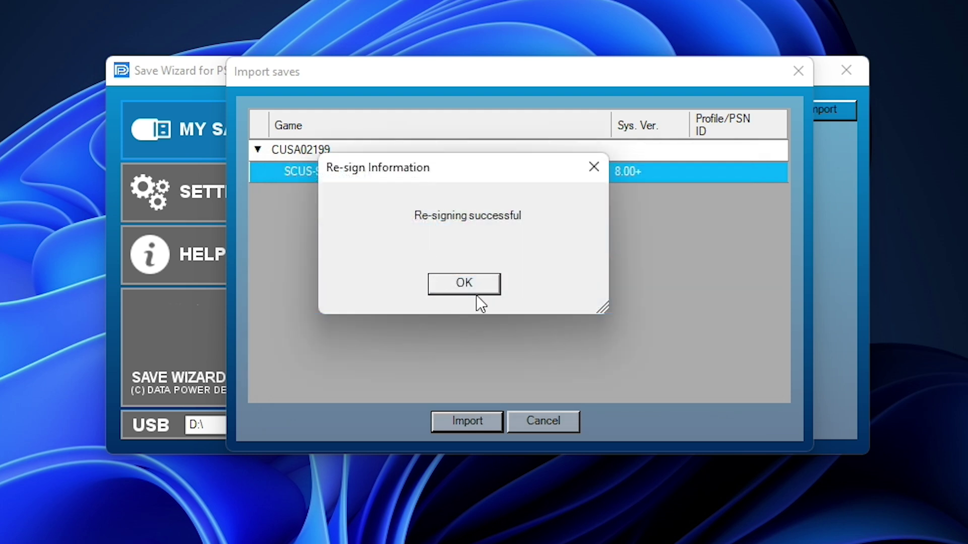
pyautogui.click(464, 283)
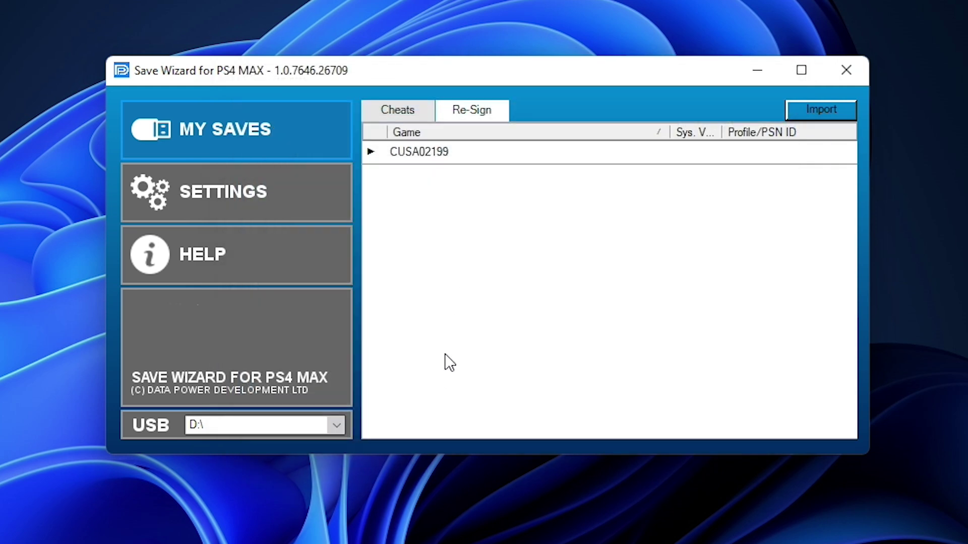
pyautogui.click(417, 153)
pyautogui.click(444, 180)
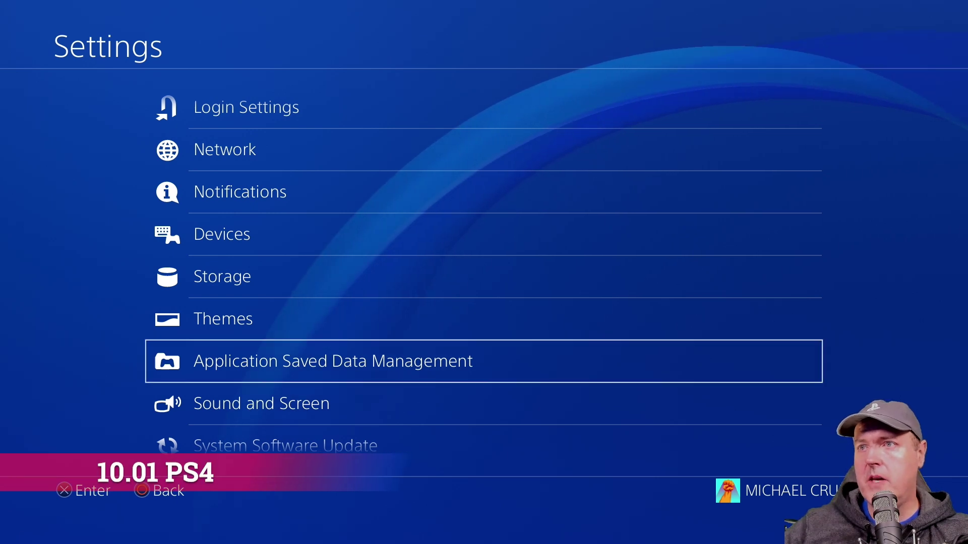
# Step: Copy the 19.21 MB OKAGE: Shadow King save from USB to system storage, then go home
pyautogui.press('Return')
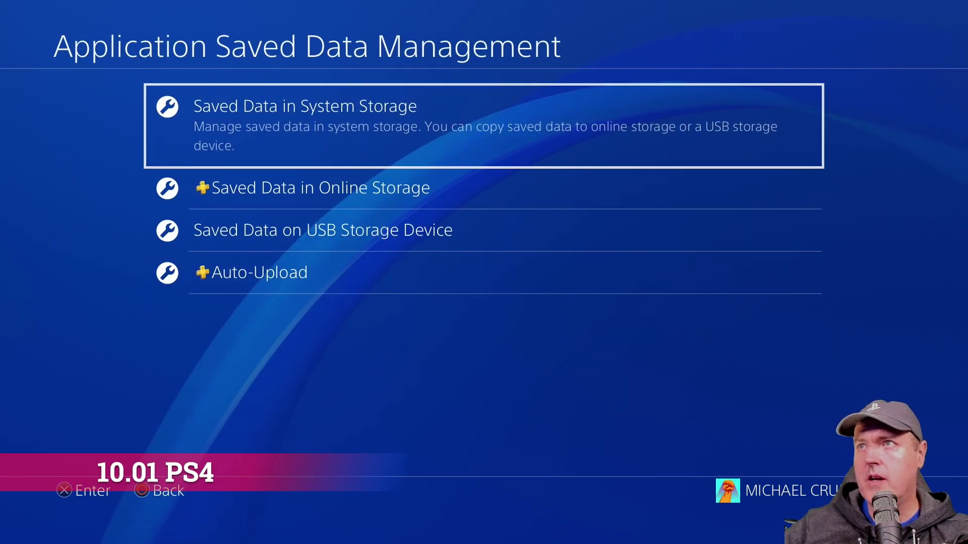
pyautogui.press('Down')
pyautogui.press('Down')
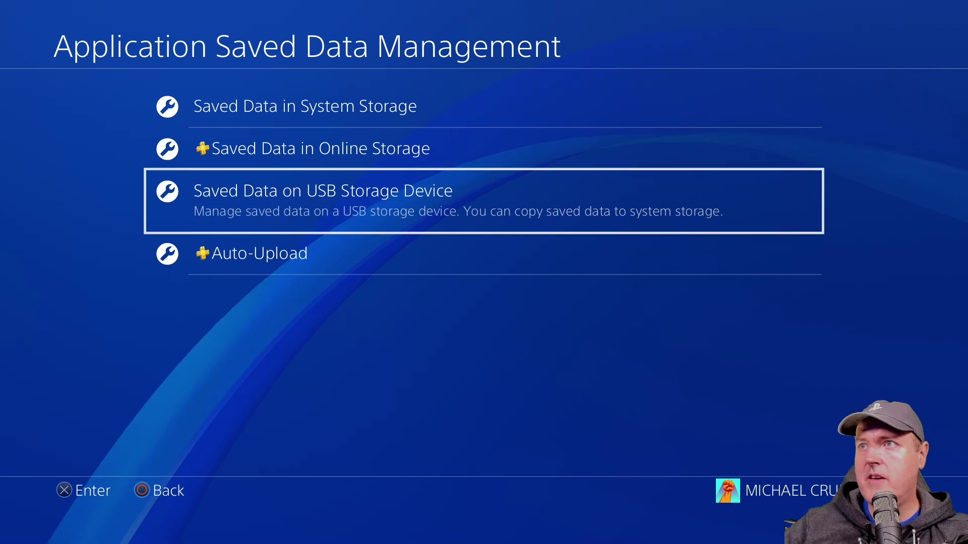
pyautogui.press('Return')
pyautogui.press('Return')
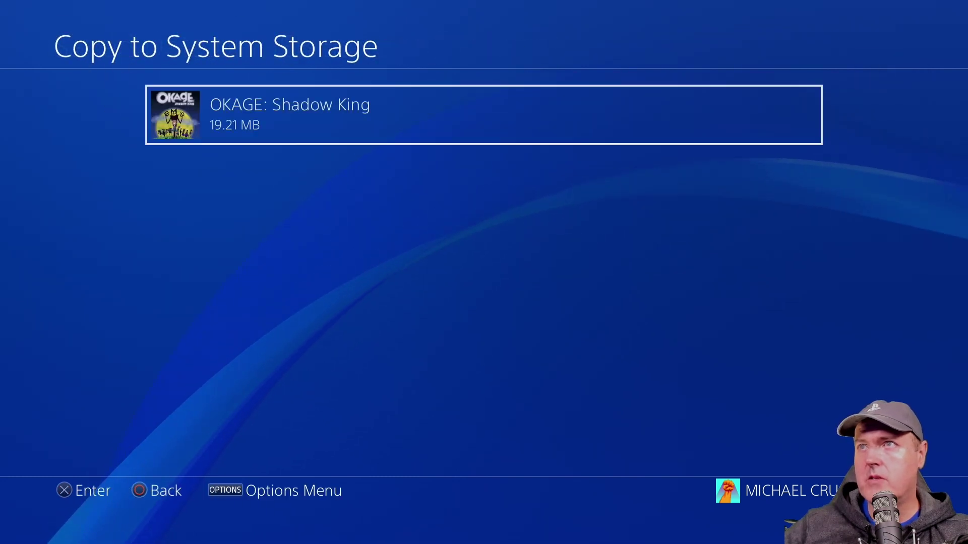
pyautogui.press('Return')
pyautogui.press('Return')
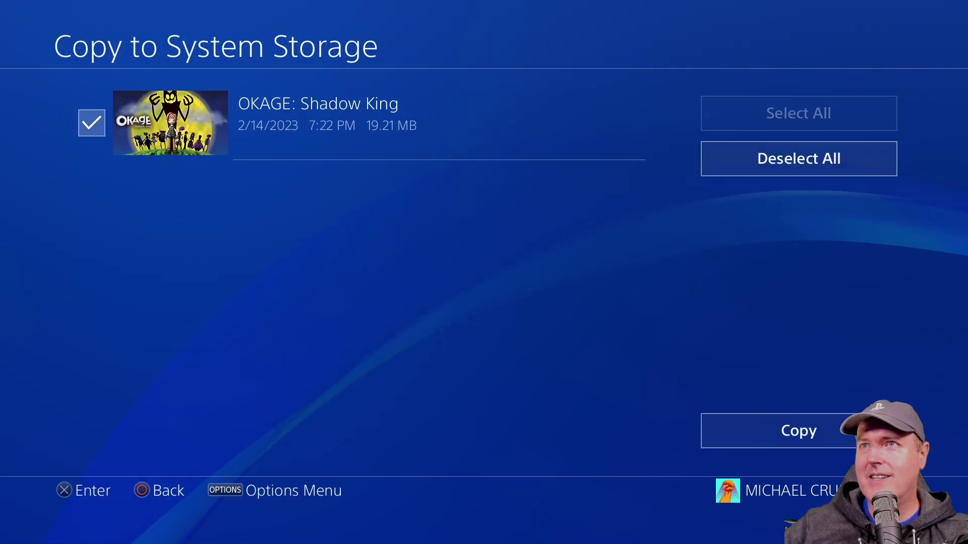
pyautogui.press('Right')
pyautogui.press('Return')
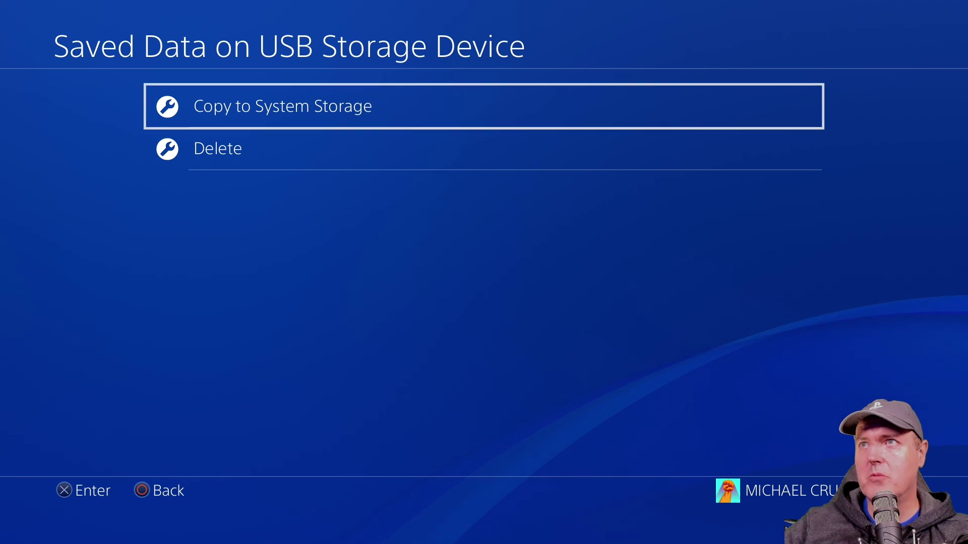
pyautogui.press('super')
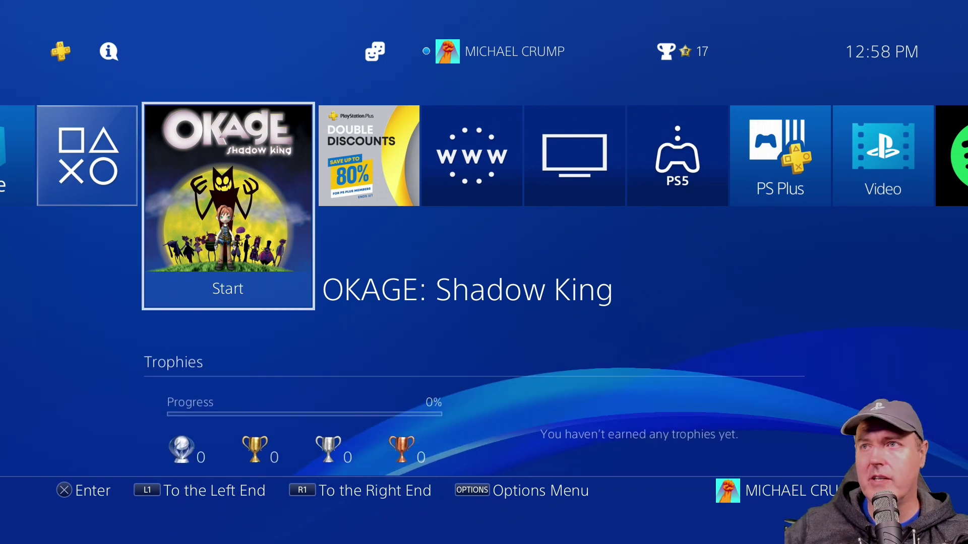
# Step: Launch OKAGE: Shadow King and choose RESTORE GAME on its title screen
pyautogui.press('Return')
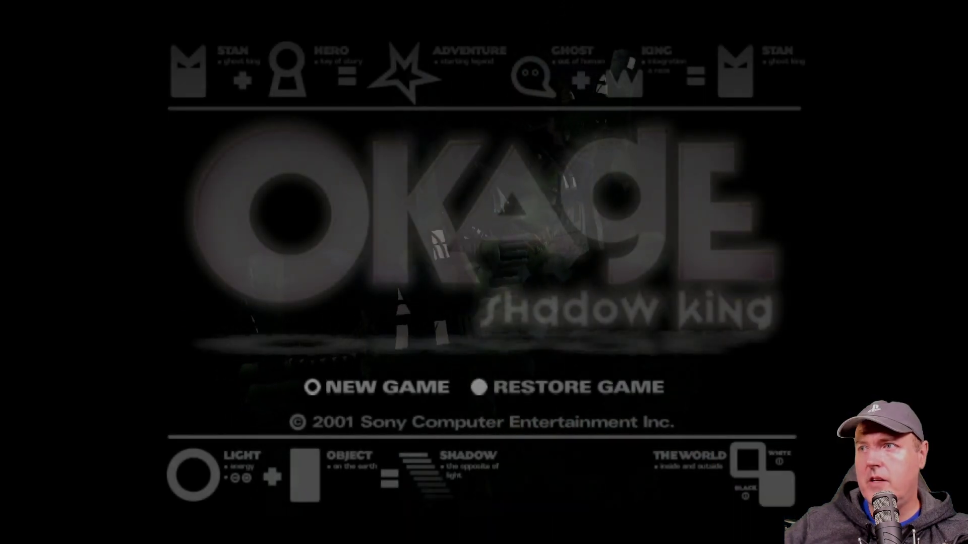
pyautogui.press('Return')
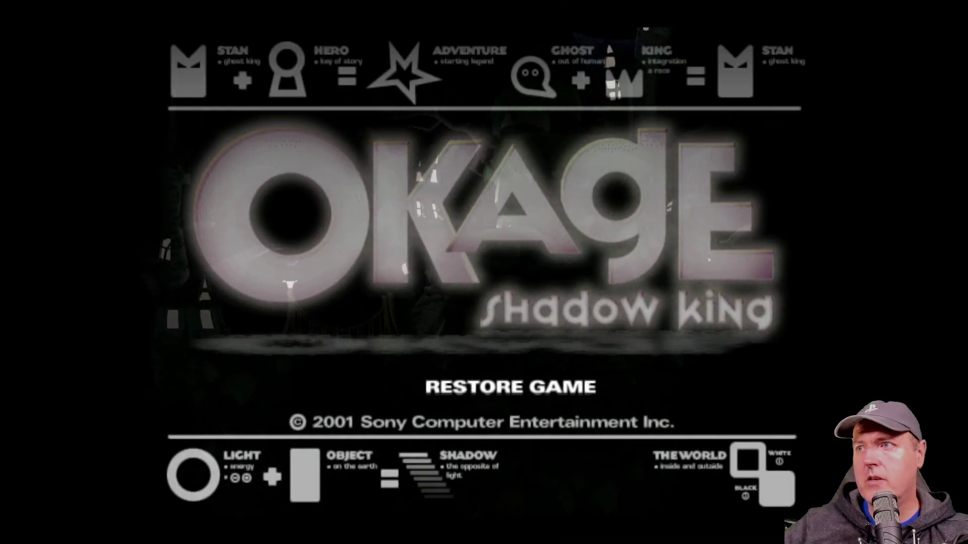